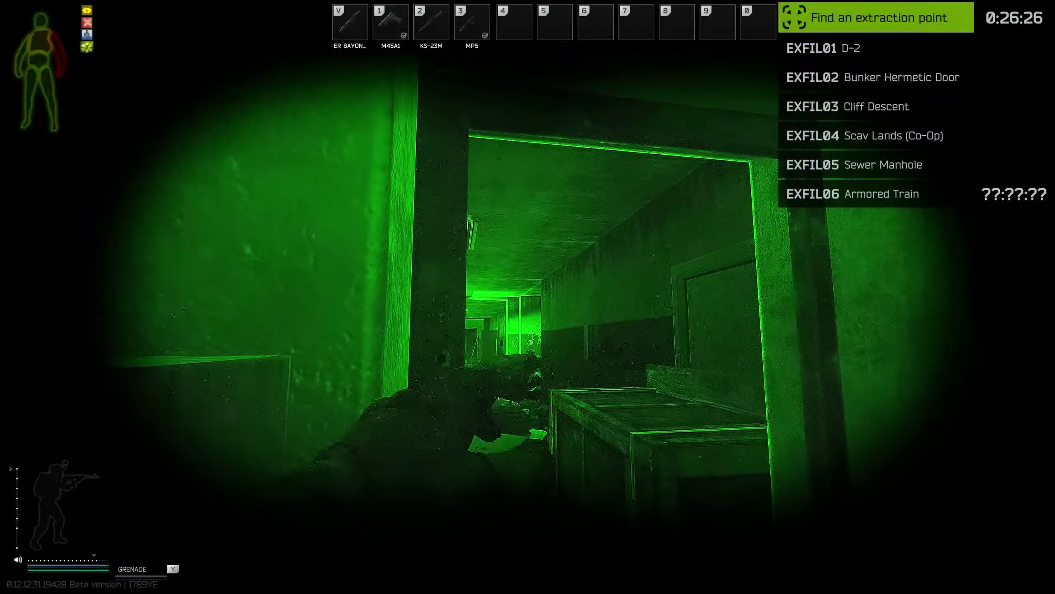
Step: Switch to the KS-23M shotgun while pushing through the dark night-vision corridors
key("2")
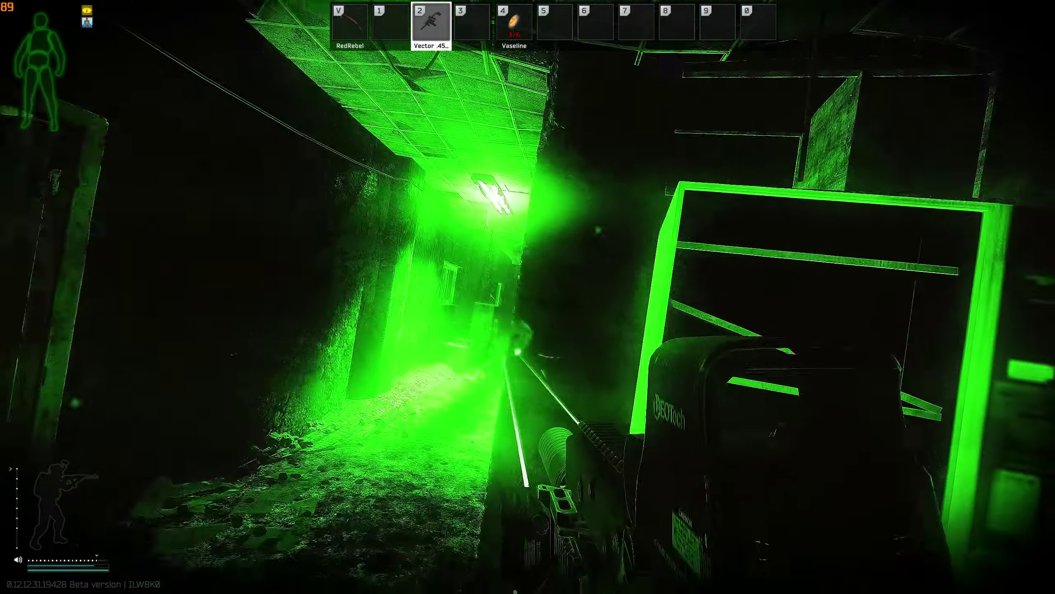
Step: Reload the Vector .45 and fire it down the corridor
key("r")
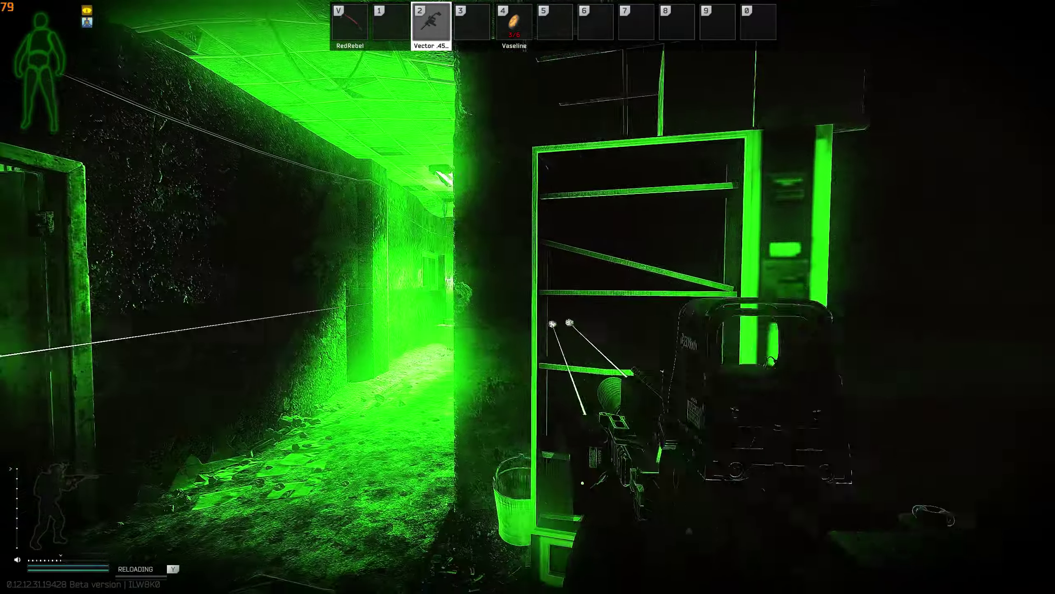
left_click(528, 297)
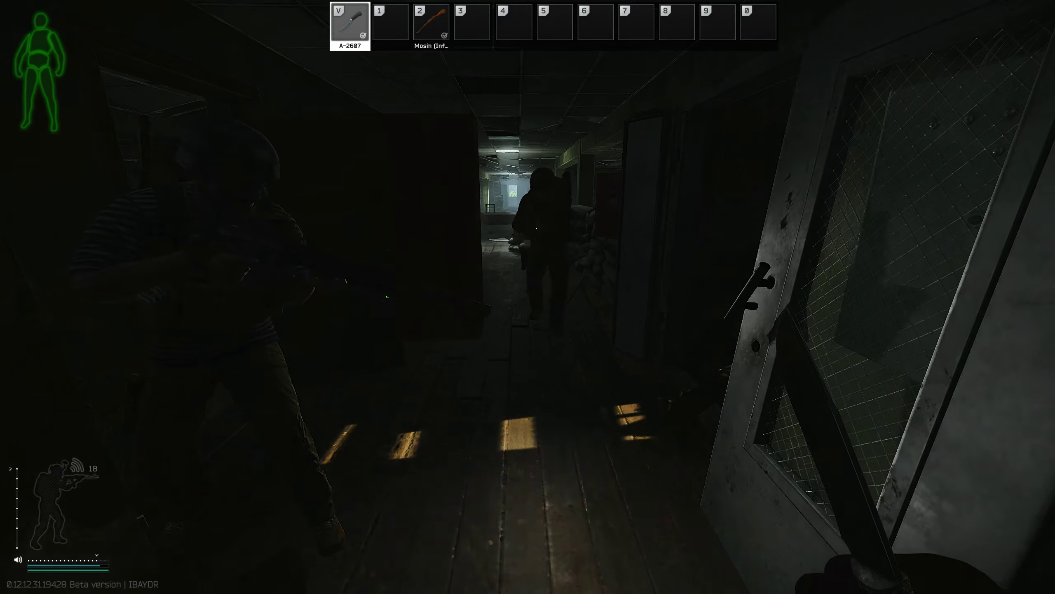
Step: Check one body, then take the bathroom body's PP-19-01 and stow the Mosin Carbine in the backpack
key("f")
scroll(813, 416, "up", 5)
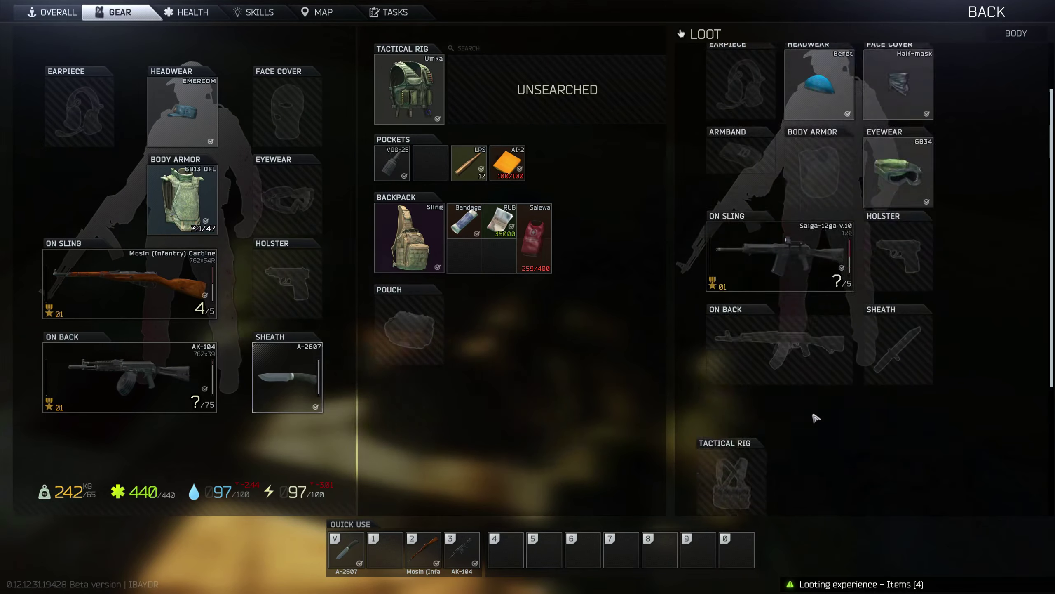
key("Tab")
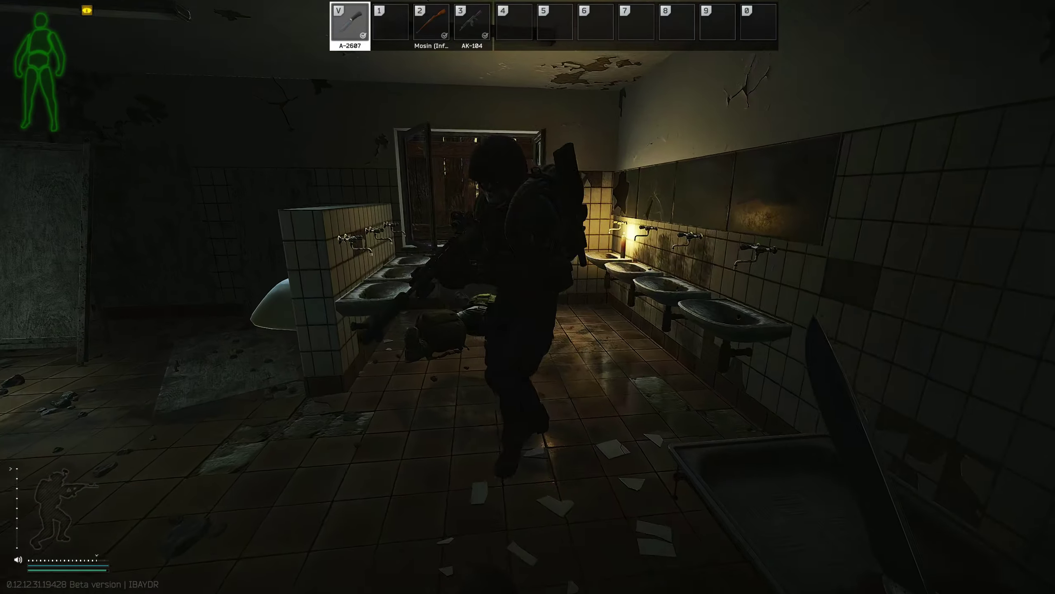
key("f")
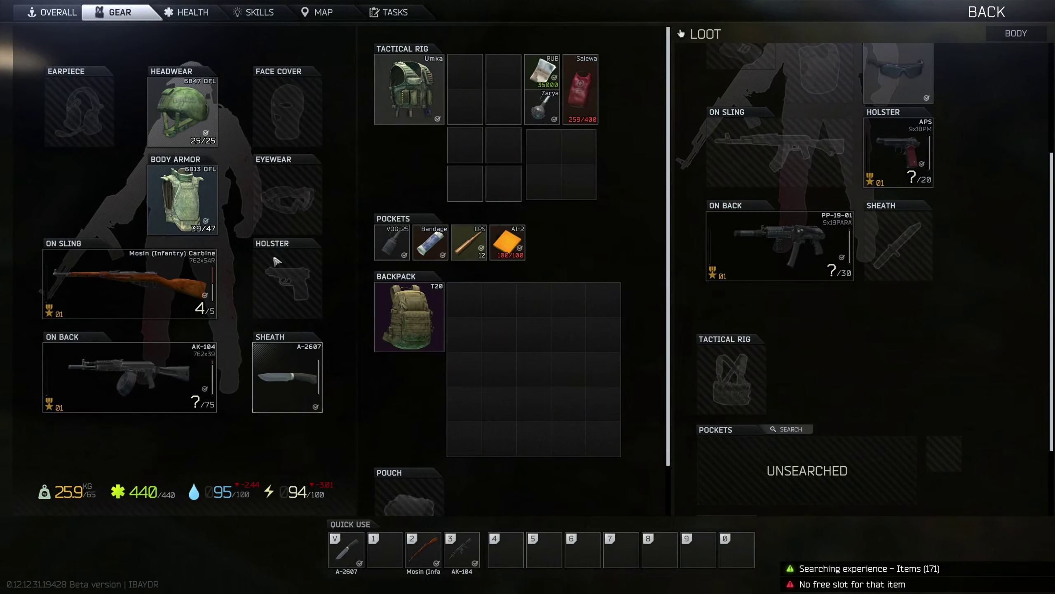
left_click_drag(132, 281, 535, 367)
left_click(782, 247, "ctrl")
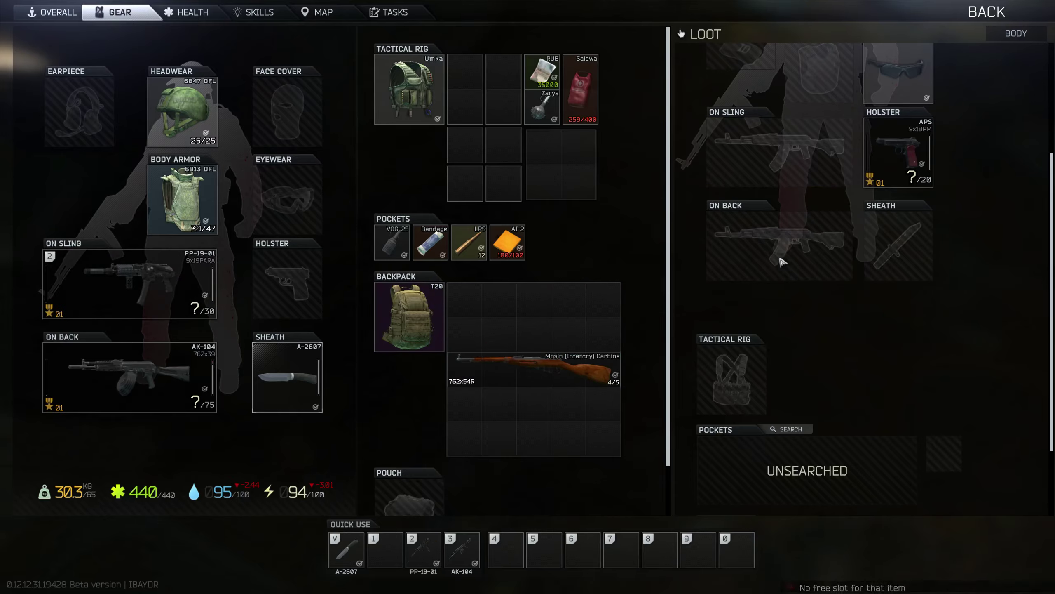
key("Tab")
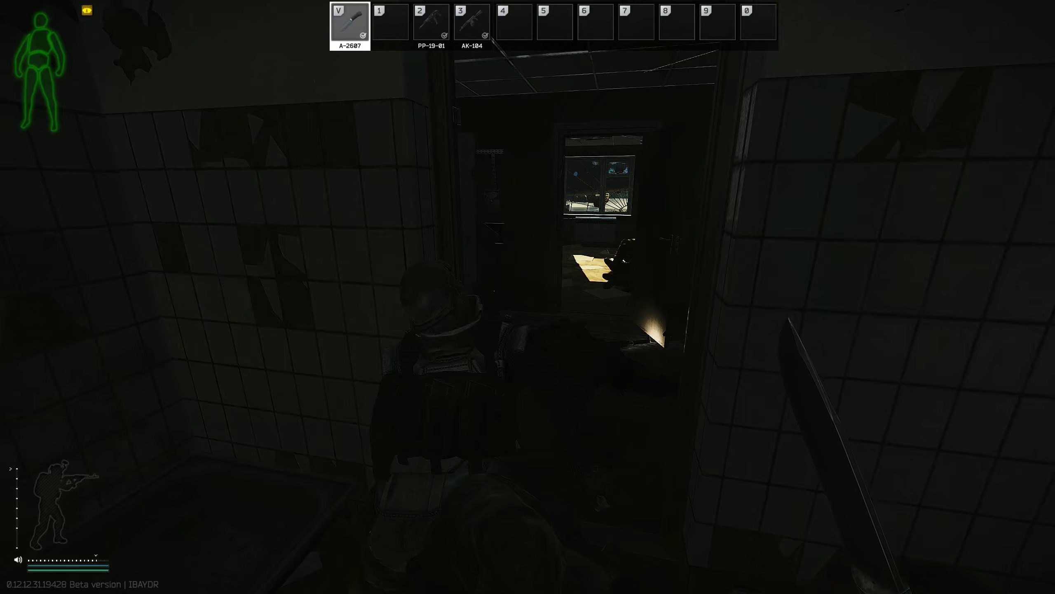
Step: Draw the AK-104 and open the loot of the body carrying an Mk47 and P90
key("3")
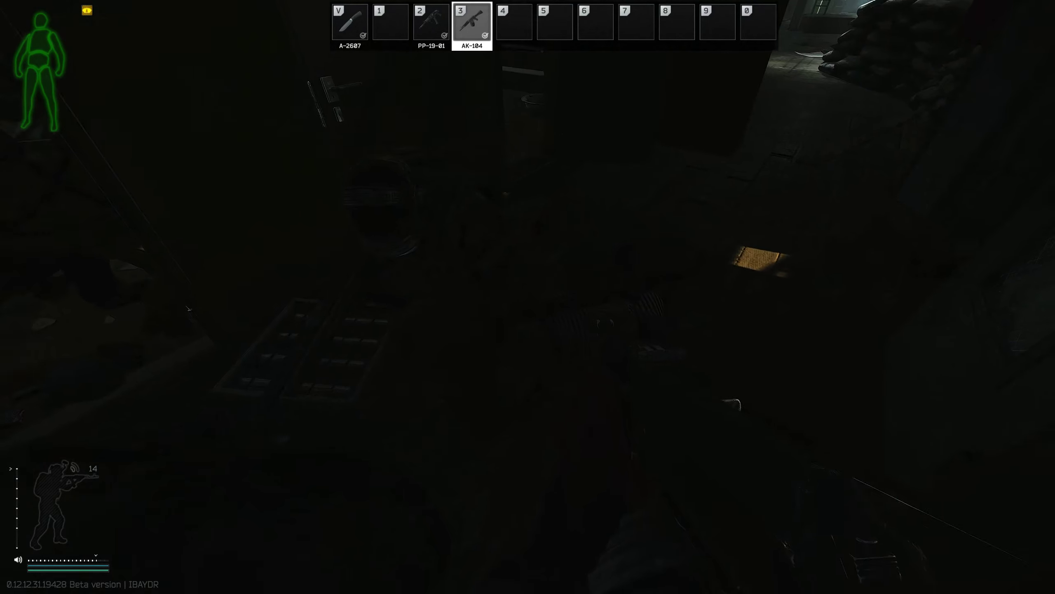
key("Tab")
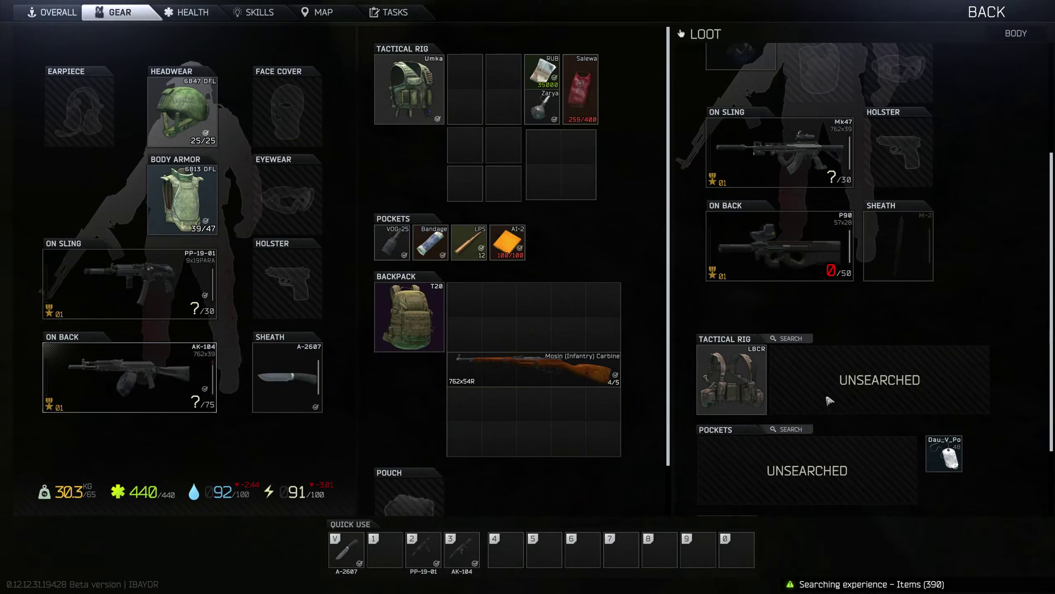
Step: Take the dog tag into the rig, then try to fit the Mk47 by rearranging the backpack
left_click(947, 454, "ctrl")
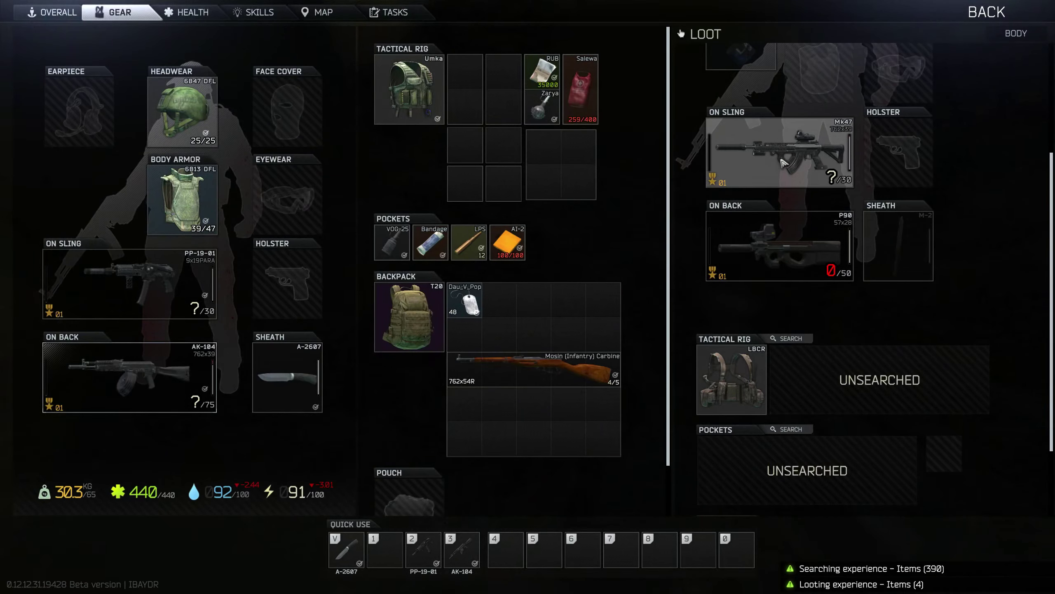
left_click(808, 150, "ctrl")
left_click(471, 304, "ctrl")
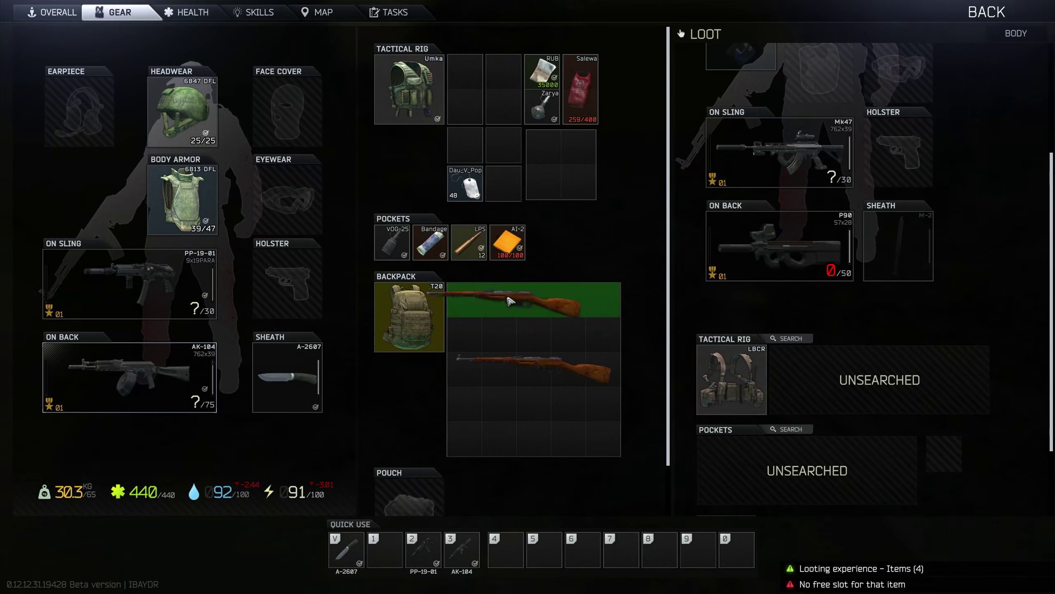